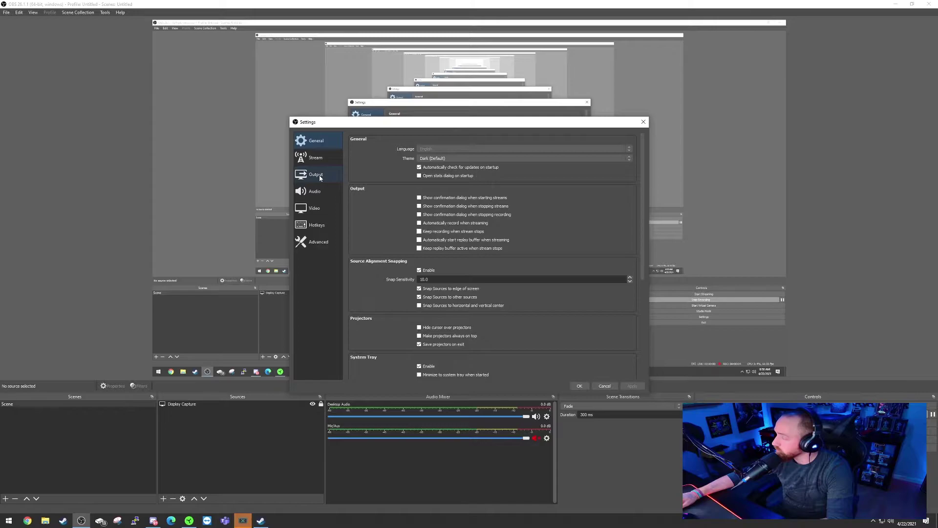
# Step: Show the Output settings and select CBR as the streaming rate control
pyautogui.click(320, 177)
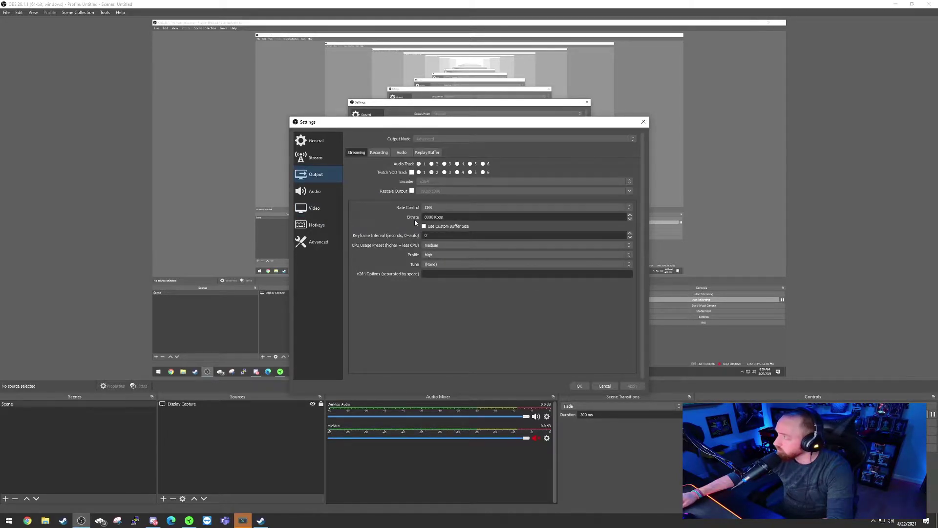
pyautogui.click(447, 211)
pyautogui.click(445, 216)
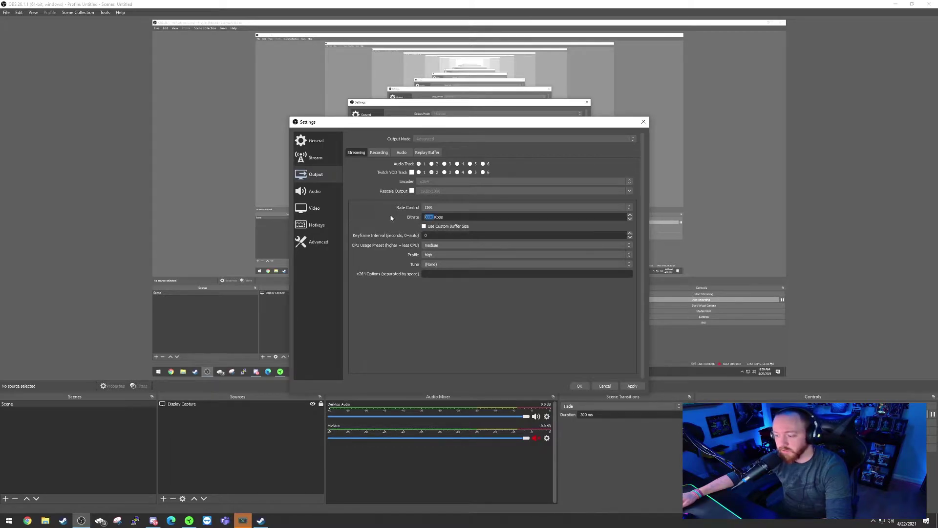
pyautogui.write('0')
pyautogui.click(425, 233)
pyautogui.write('2')
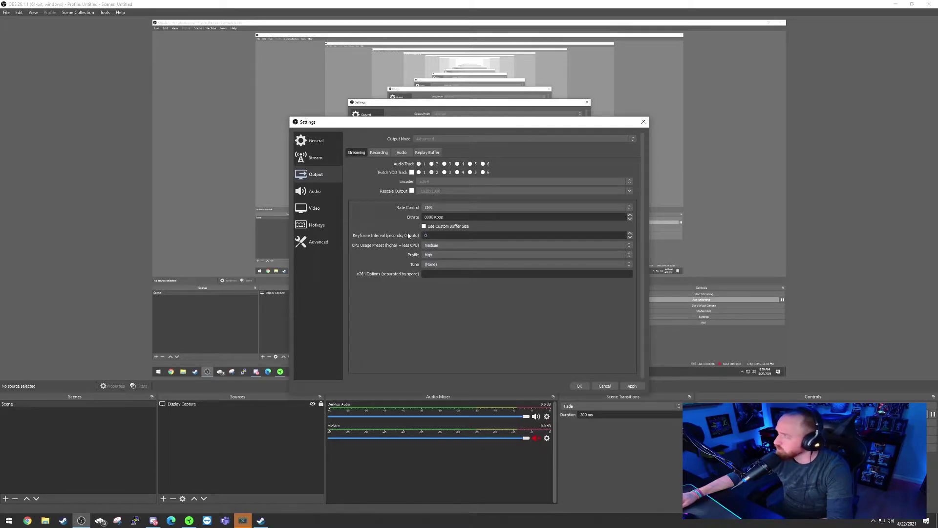
# Step: Bring up the CPU usage preset choices for the streaming encoder
pyautogui.click(439, 245)
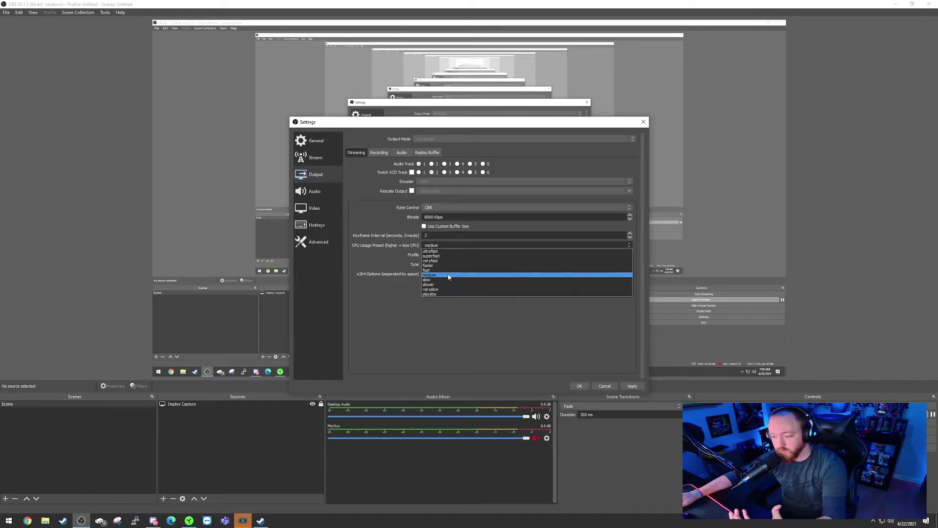
# Step: Keep the CPU usage preset at medium and set the encoder profile to high
pyautogui.click(449, 277)
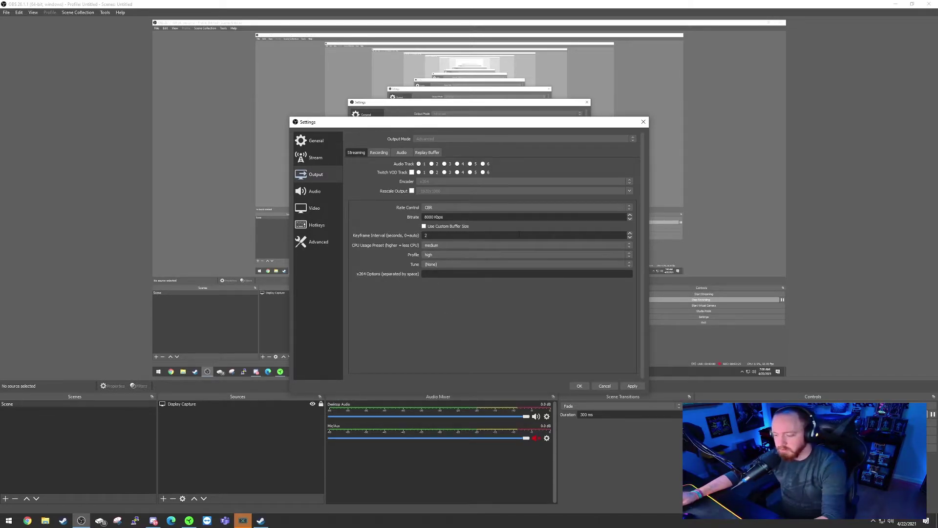
pyautogui.click(434, 247)
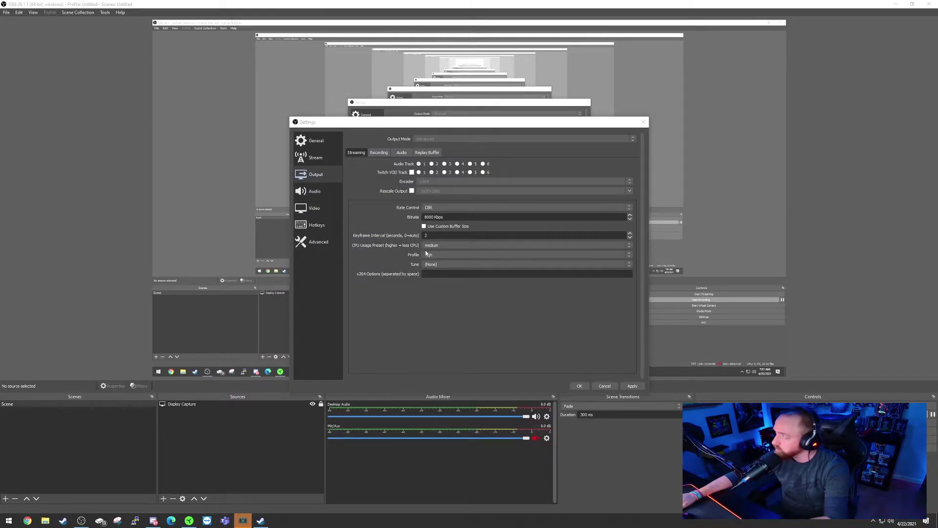
pyautogui.click(429, 254)
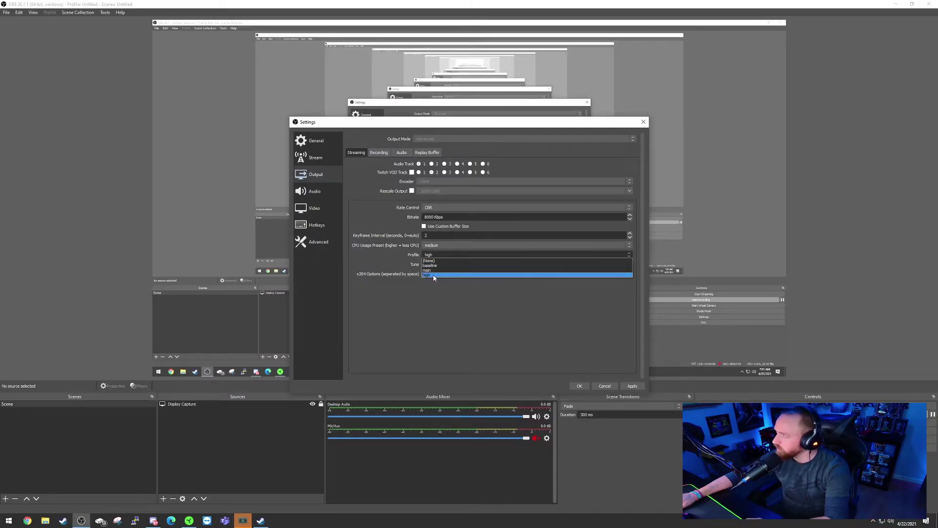
pyautogui.click(440, 275)
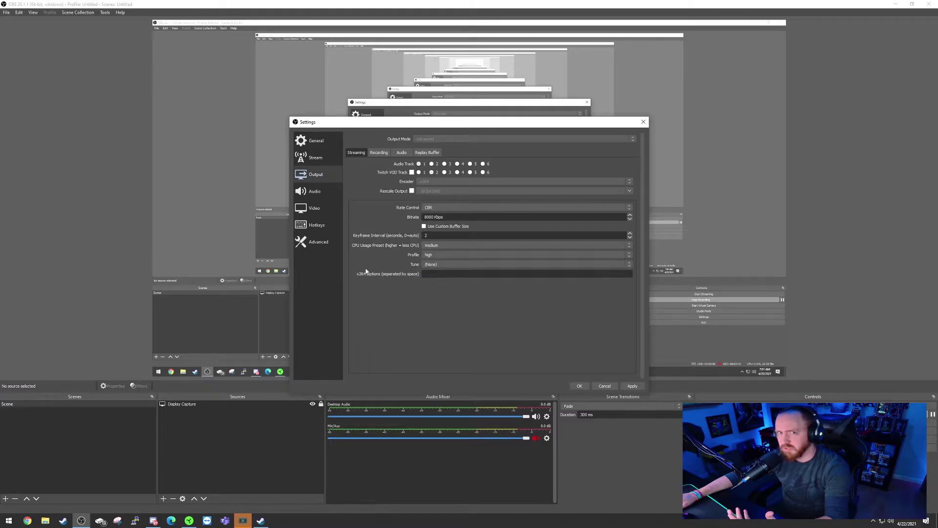
# Step: Check the Tune choices and leave tuning at (None)
pyautogui.click(435, 265)
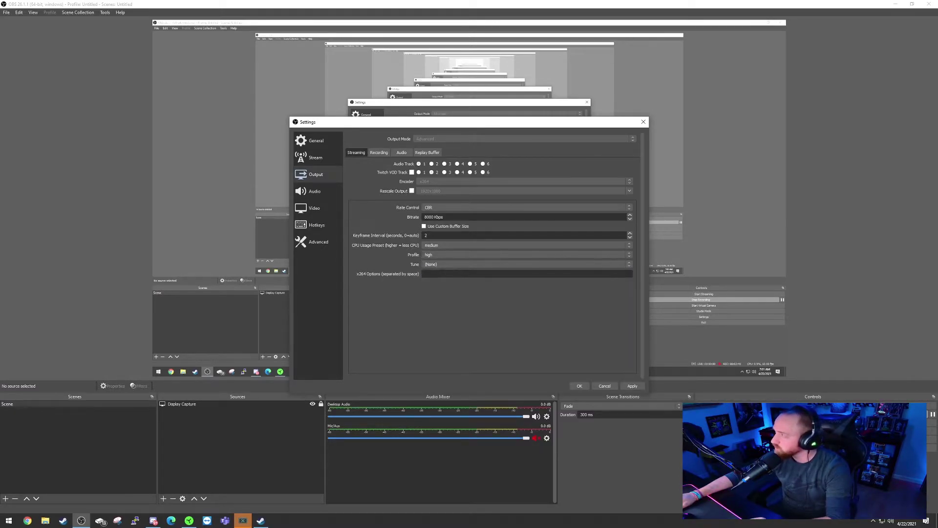
pyautogui.click(441, 266)
pyautogui.click(441, 269)
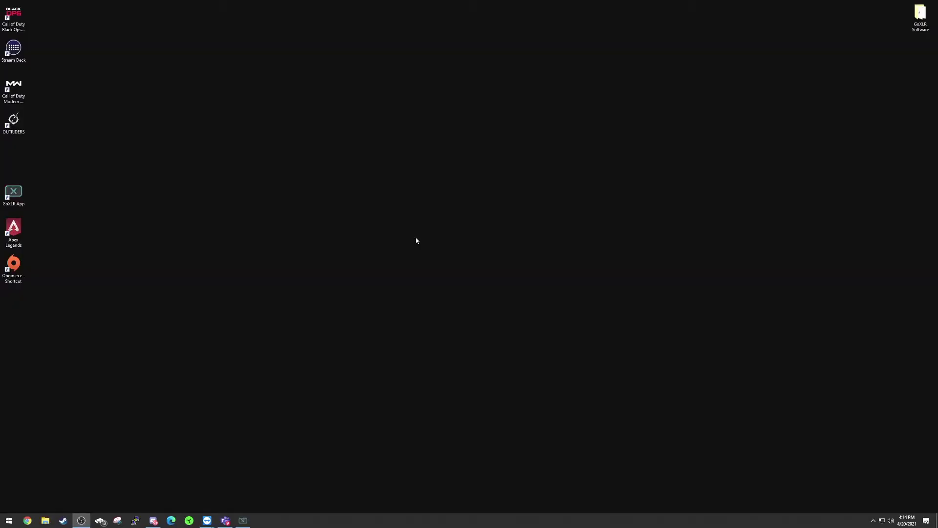
# Step: Open Windows Display settings from the desktop, shift the window left, and identify monitors
pyautogui.rightClick(416, 237)
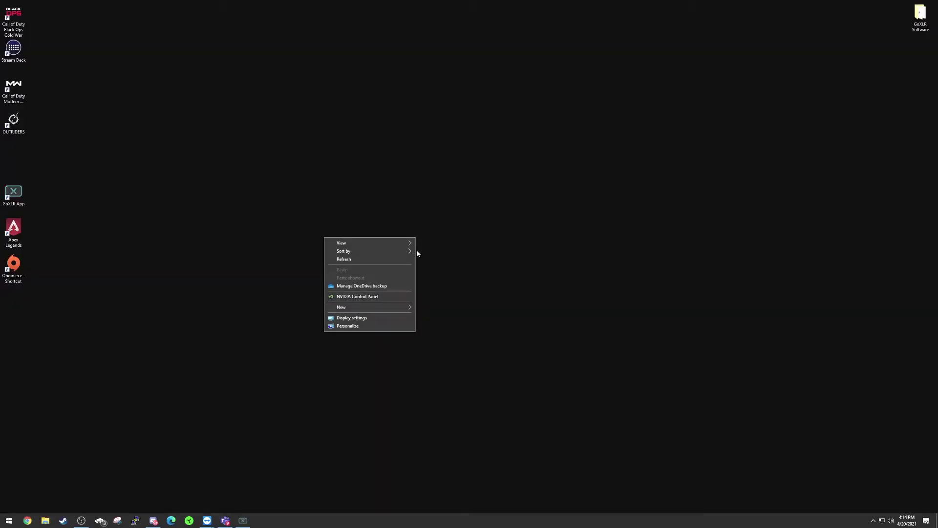
pyautogui.click(380, 319)
pyautogui.moveTo(626, 72); pyautogui.dragTo(429, 77)
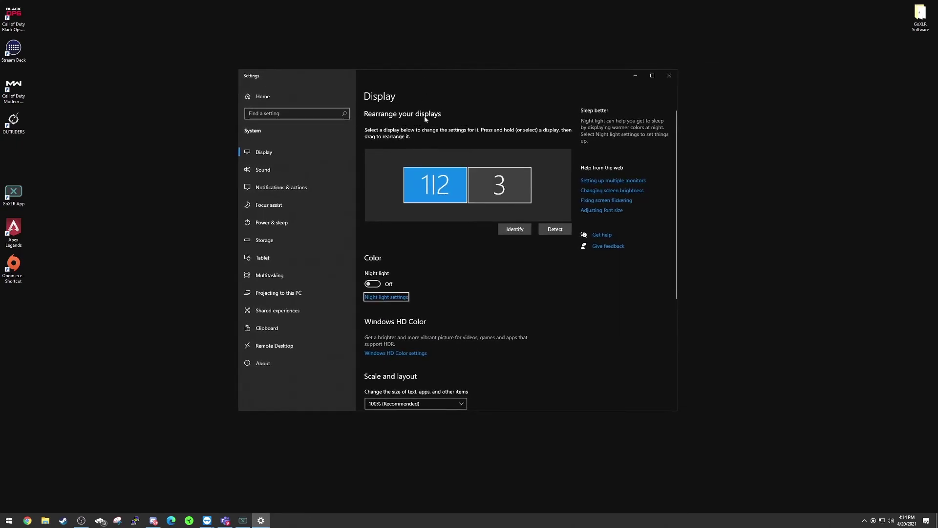
pyautogui.click(516, 231)
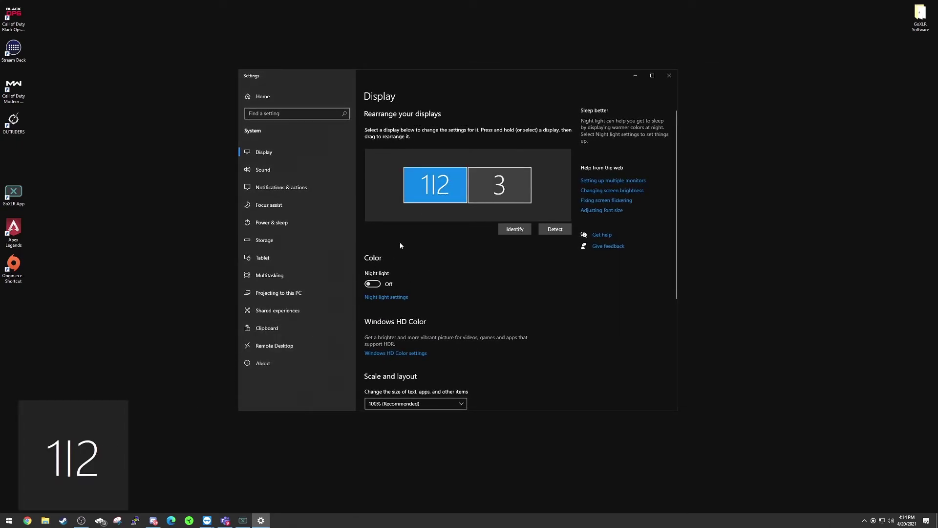